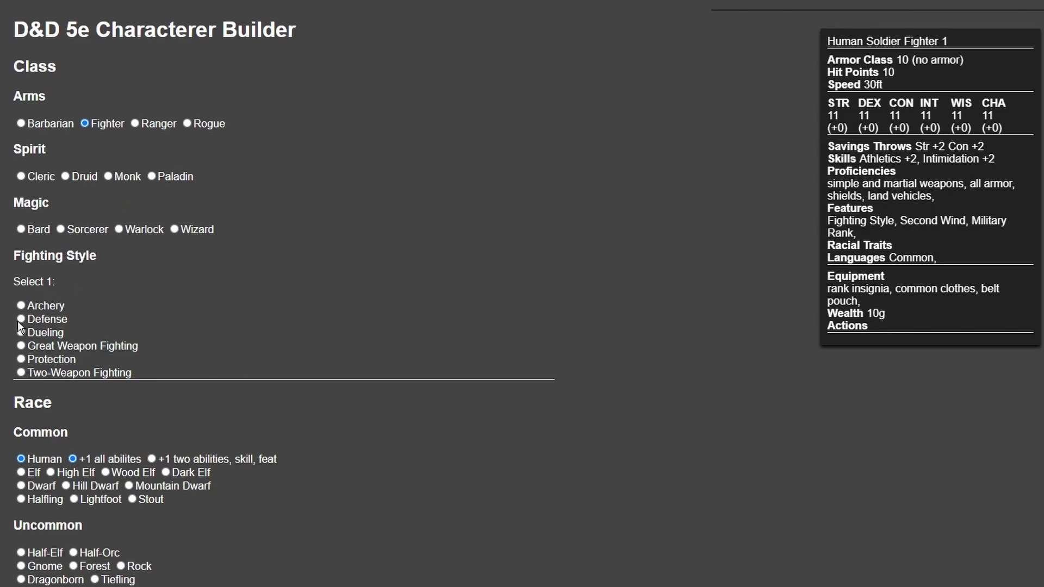
Step: Choose the Defense fighting style and the human variant with +1 to two abilities, a skill and a feat
click(21, 320)
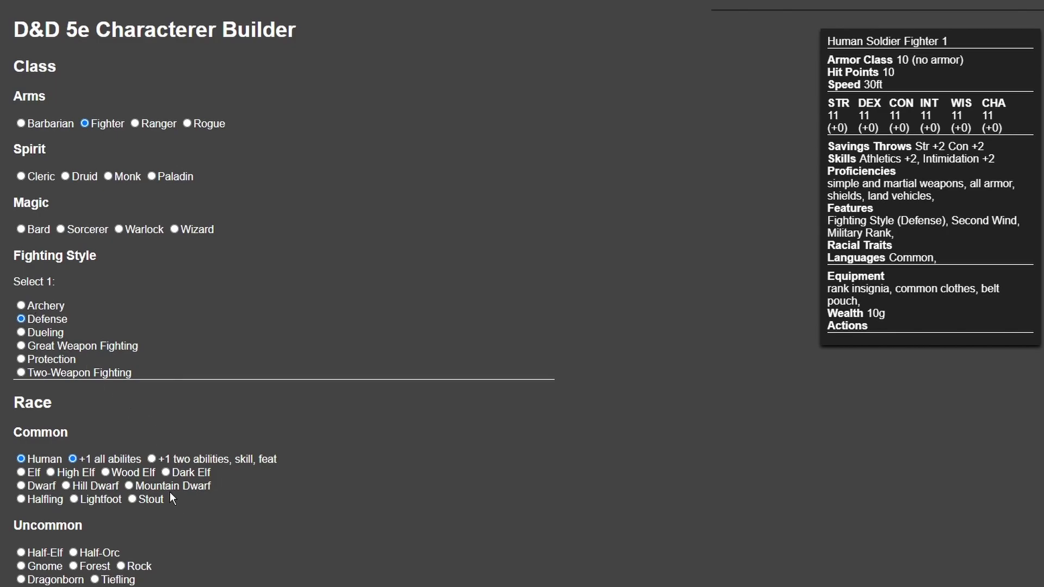
click(152, 459)
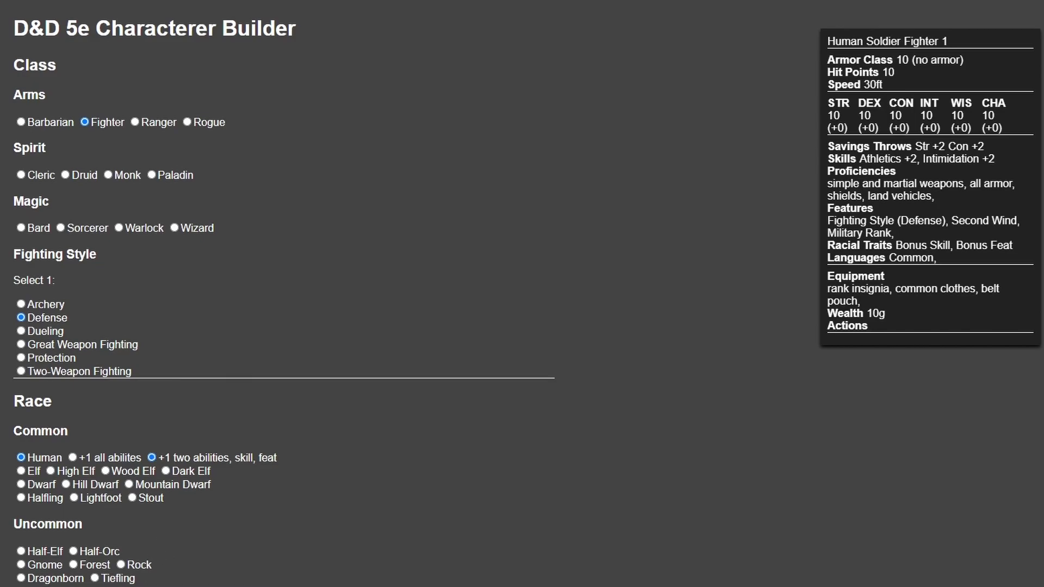
Step: Set the ability scores to STR 15, DEX 14, CON 13, INT 8, WIS 13 and CHA 9
scroll(118, 540, down, 2)
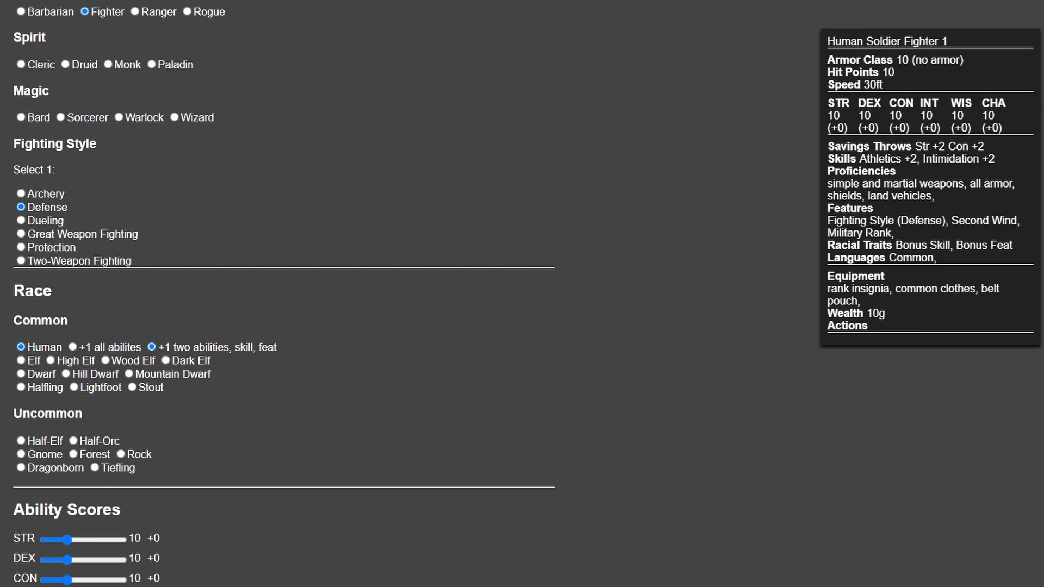
drag(75, 539, 204, 550)
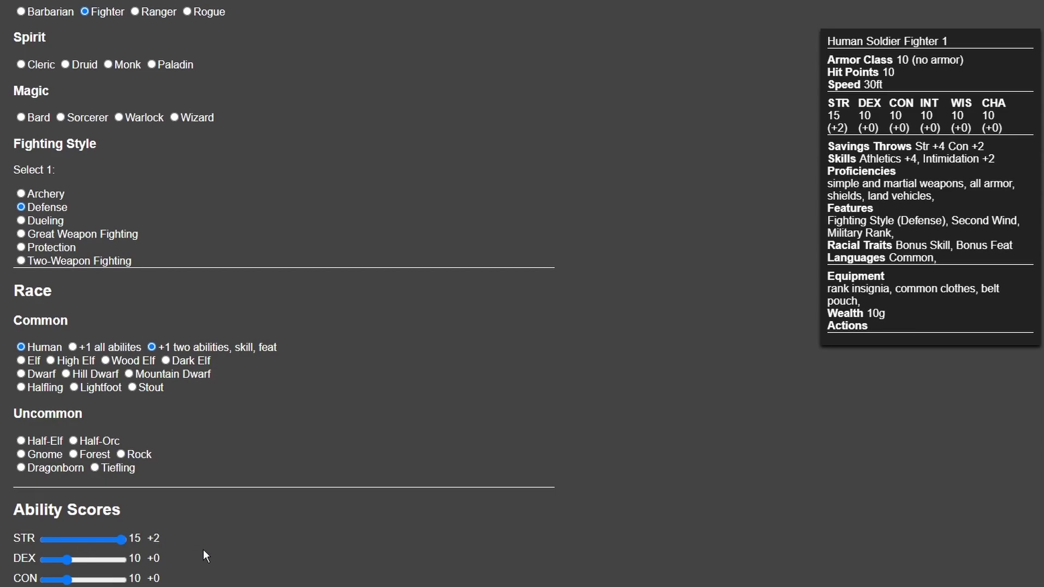
scroll(64, 358, down, 4)
drag(64, 358, 103, 356)
drag(61, 417, 98, 418)
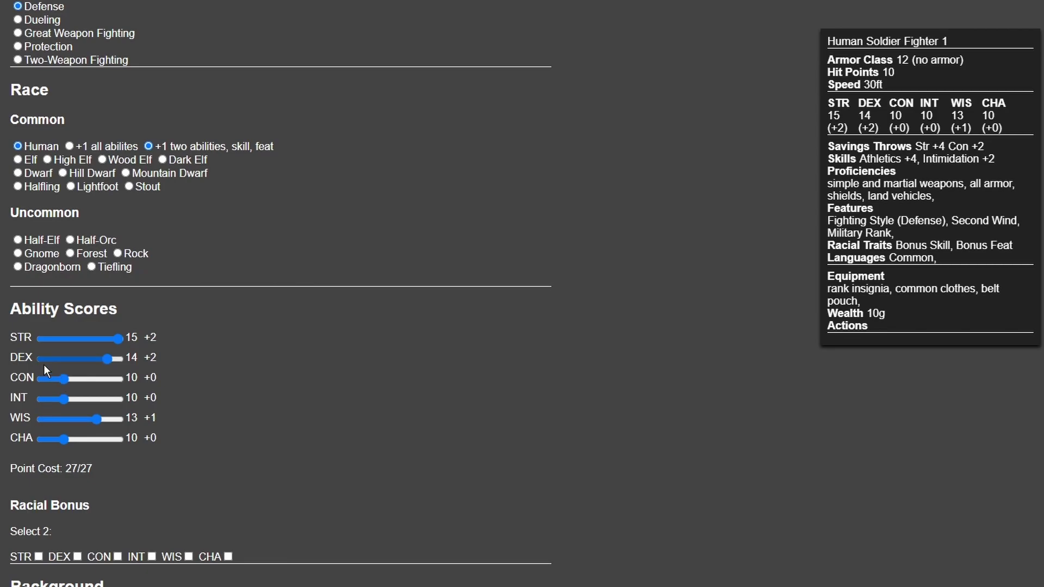
drag(63, 399, 42, 398)
drag(60, 439, 42, 439)
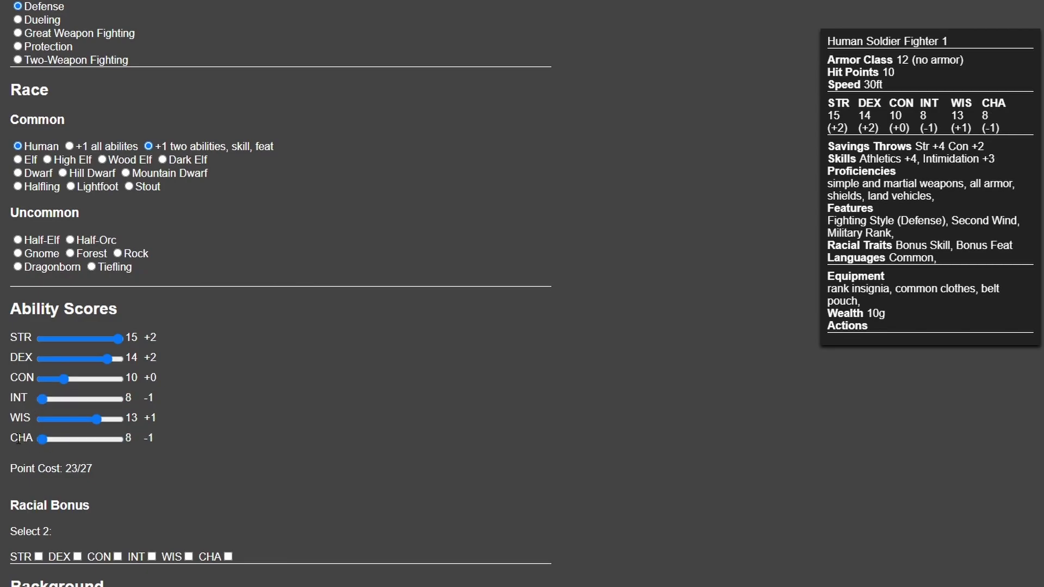
drag(67, 375, 95, 376)
drag(41, 440, 51, 441)
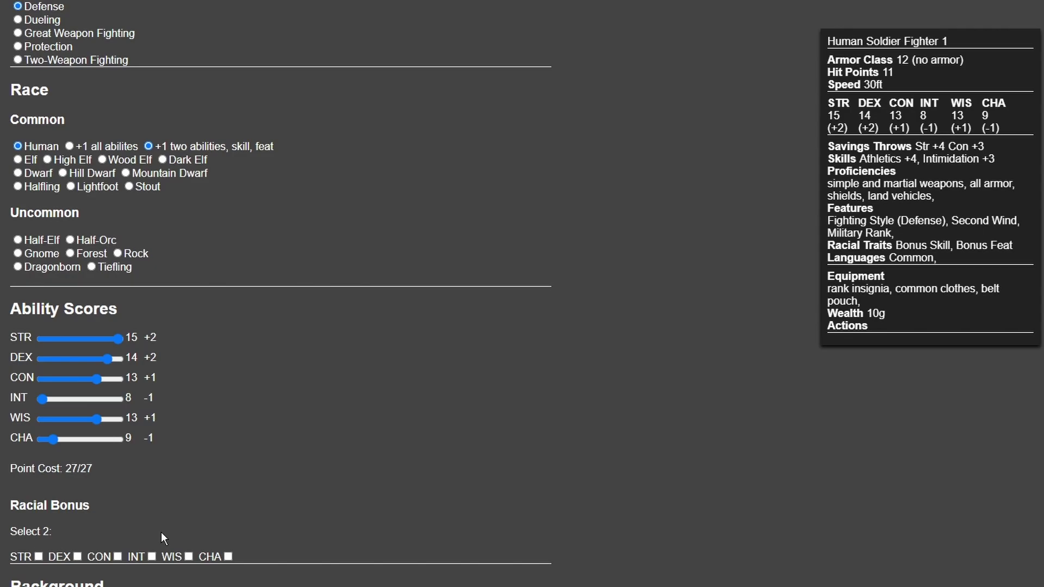
Step: Change the character's background to Folk Hero and choose Goblin as the background's additional language
scroll(302, 402, down, 4)
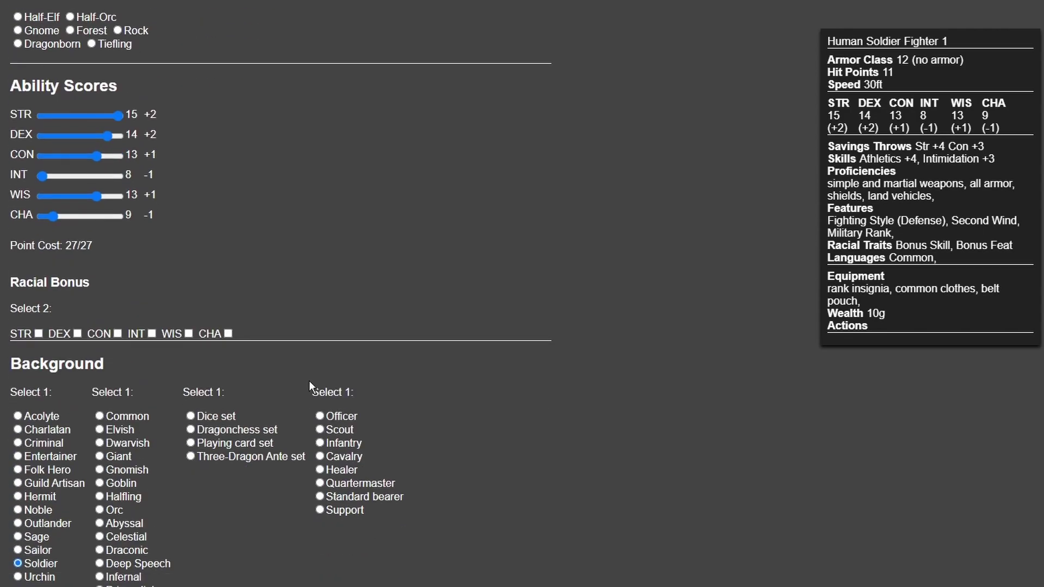
scroll(309, 381, down, 4)
click(20, 246)
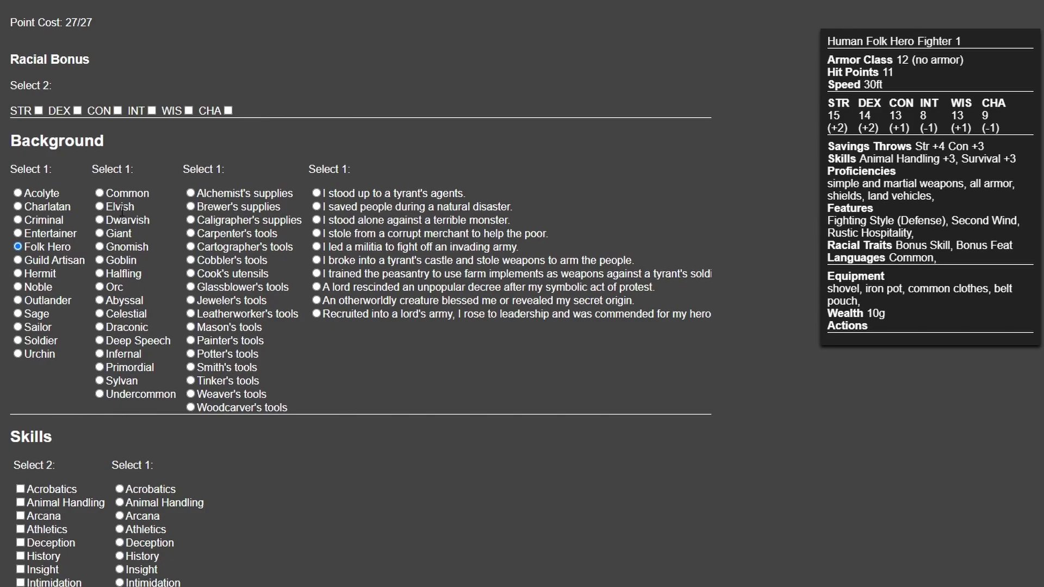
click(99, 261)
click(100, 247)
click(101, 261)
Step: Choose smith's tools for the background and "I stood alone against a terrible monster." as the defining event
click(193, 370)
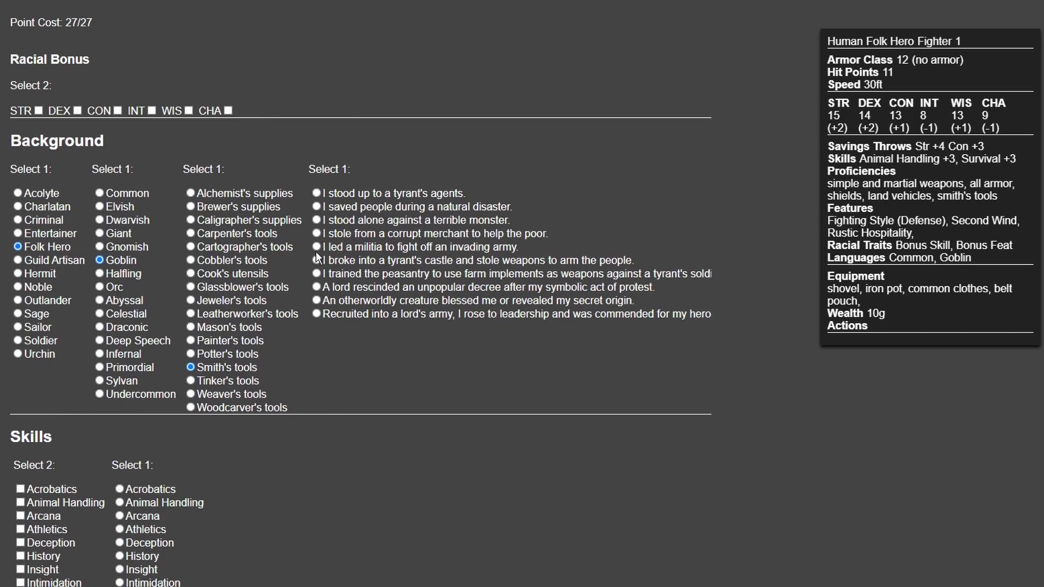
click(317, 220)
drag(442, 206, 308, 167)
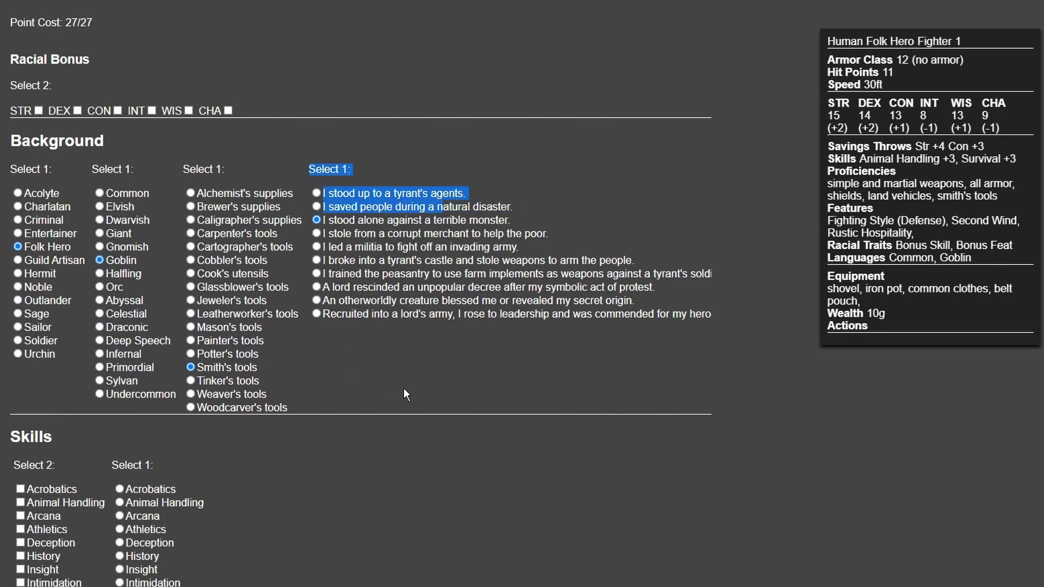
Step: Select Athletics and Insight as the two class skills and Survival as the bonus skill
scroll(392, 362, down, 4)
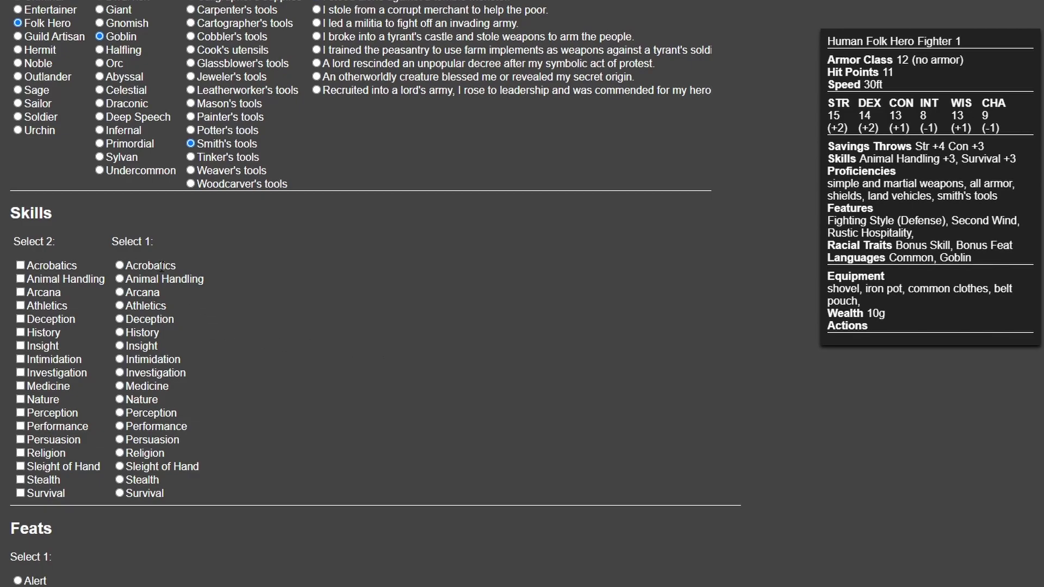
click(21, 306)
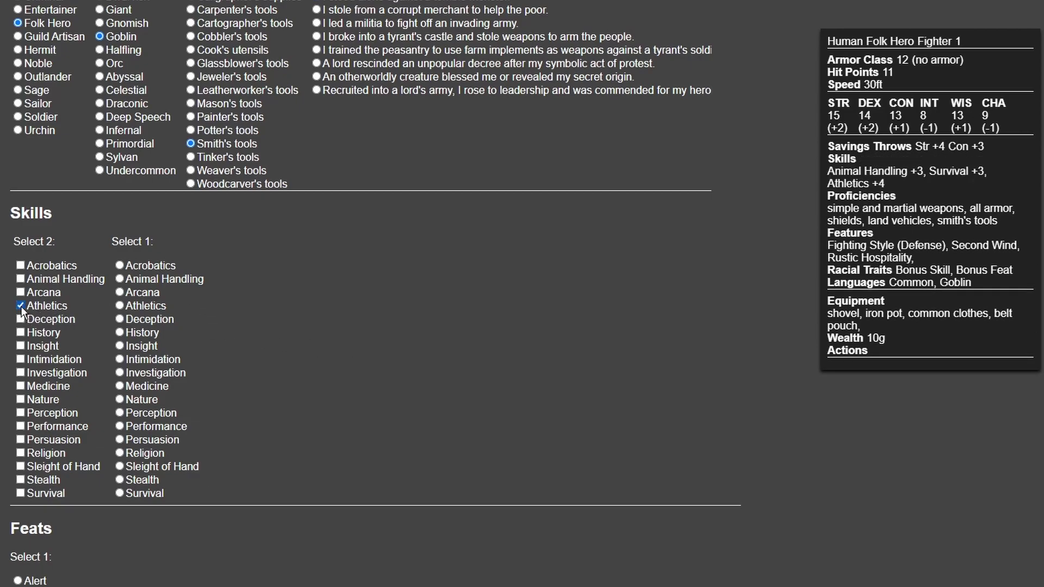
click(20, 346)
click(120, 479)
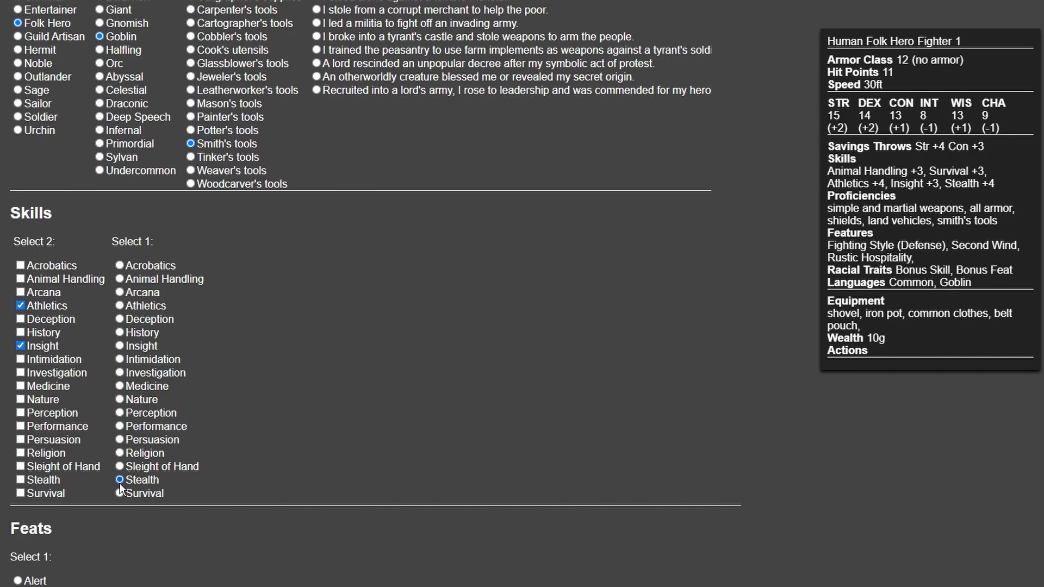
click(120, 493)
Step: Choose Tavern Brawler as the character's bonus feat
scroll(178, 452, down, 8)
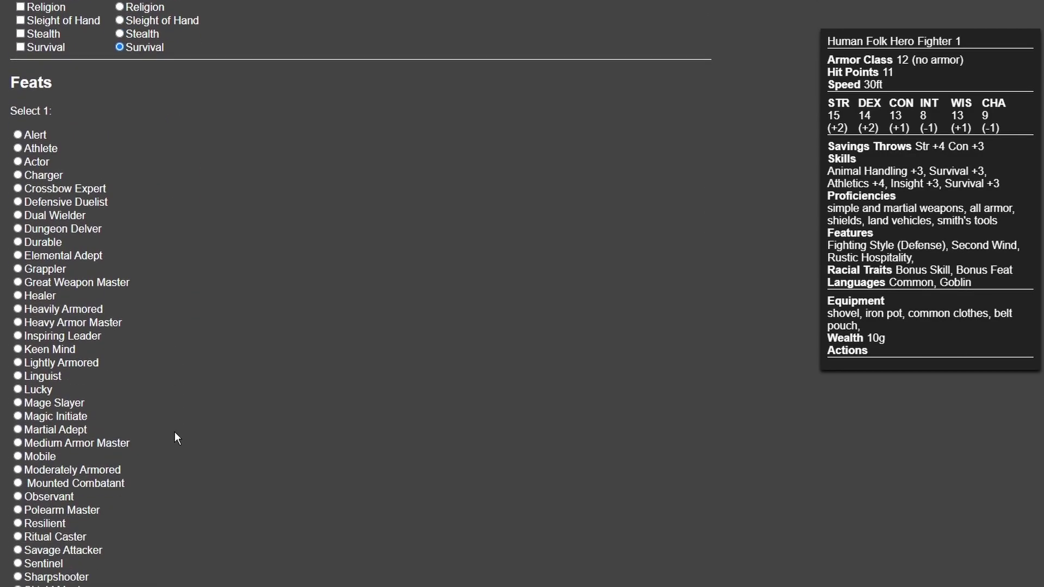
scroll(177, 399, down, 6)
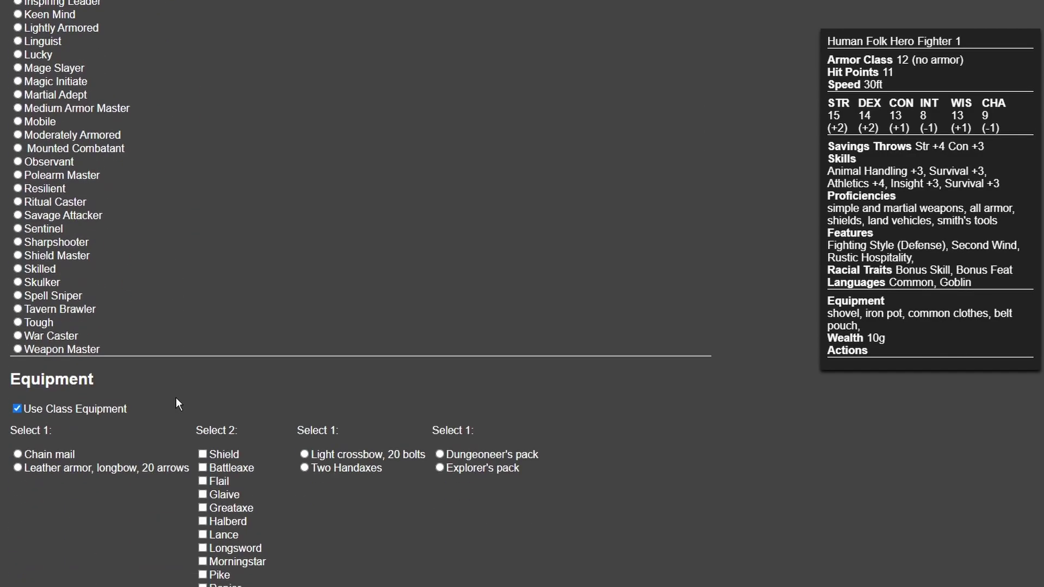
click(24, 308)
scroll(149, 314, up, 2)
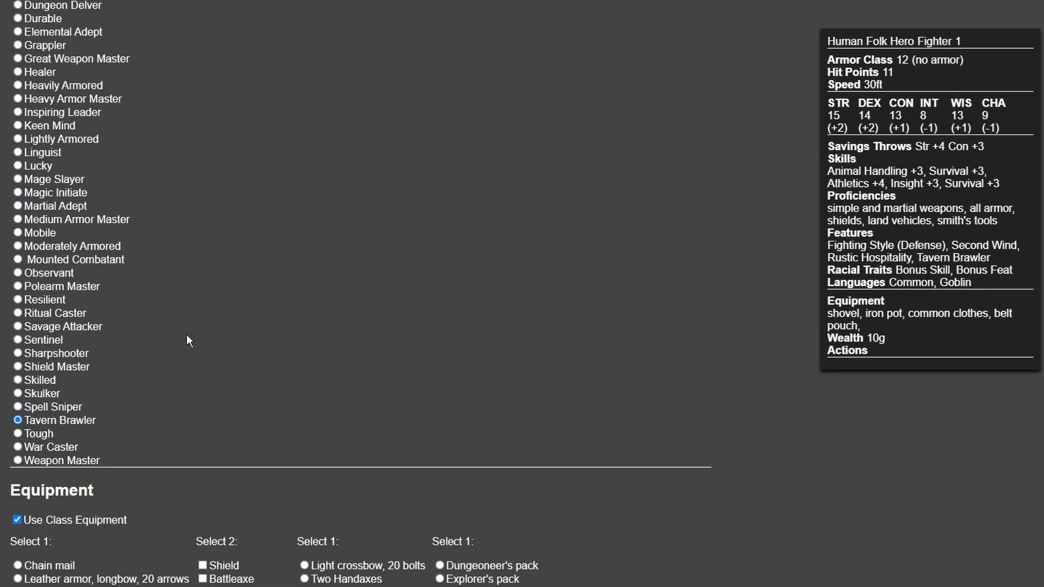
Step: Equip the fighter with leather armor, longbow and 20 arrows, plus a shield and a shortsword from the second weapon list
scroll(202, 350, down, 4)
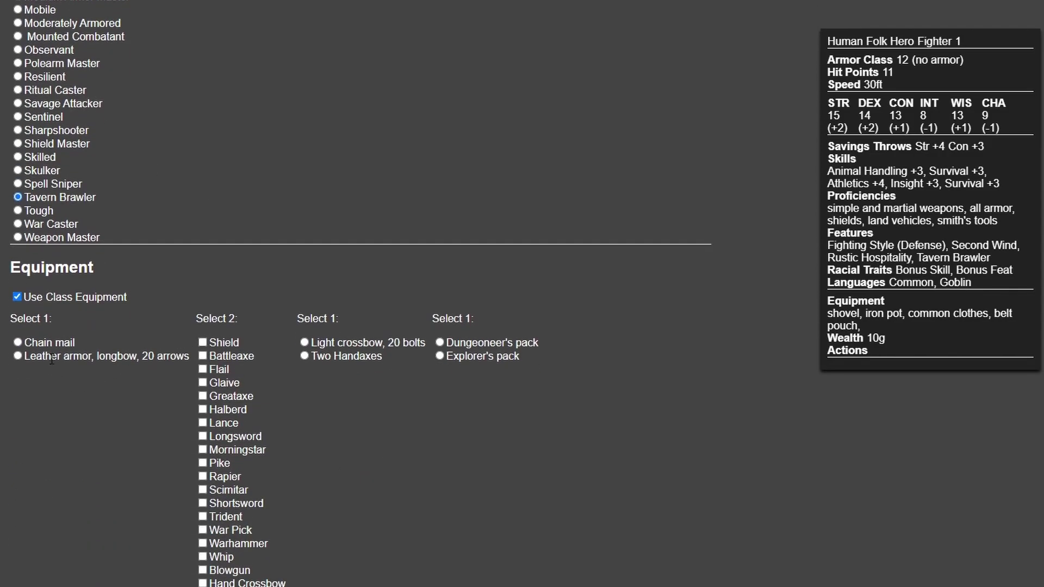
click(18, 356)
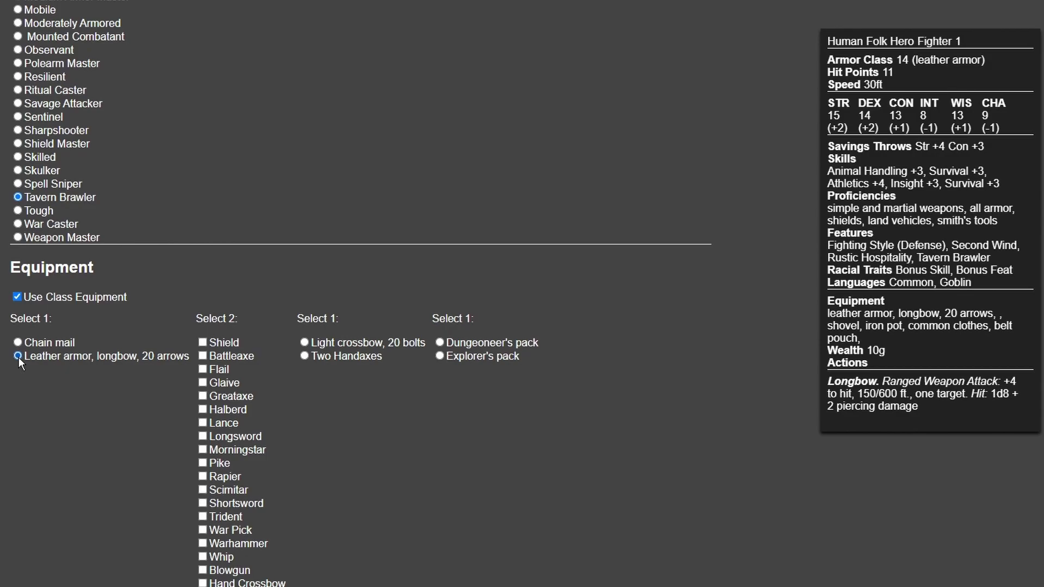
click(204, 341)
scroll(287, 348, down, 4)
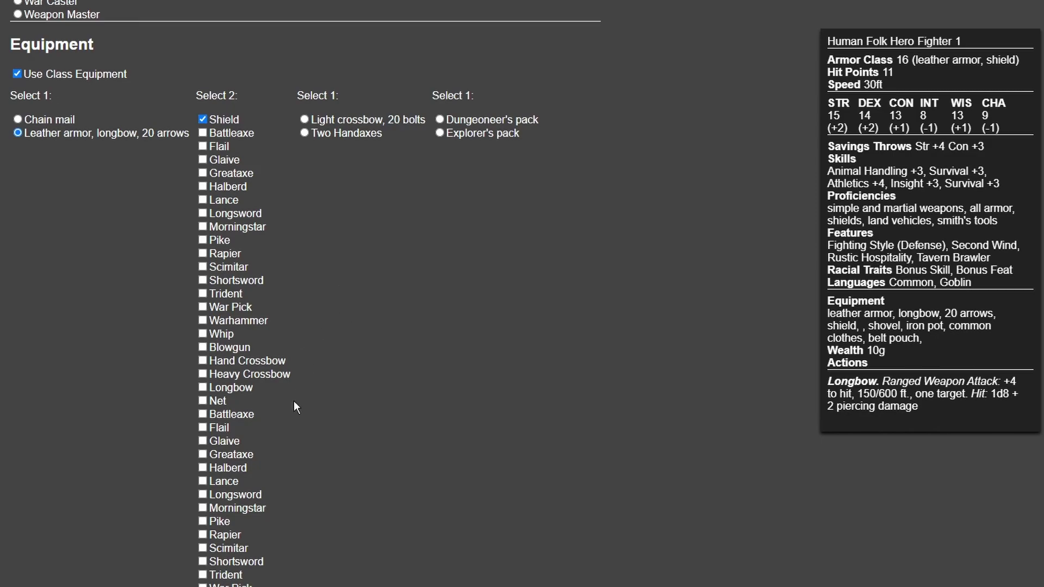
scroll(295, 420, down, 6)
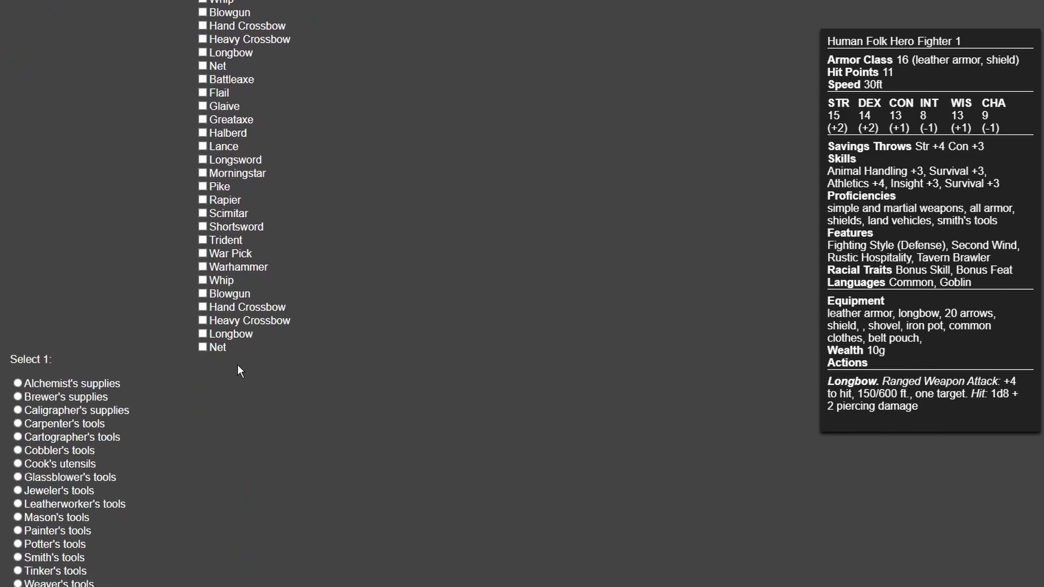
click(202, 228)
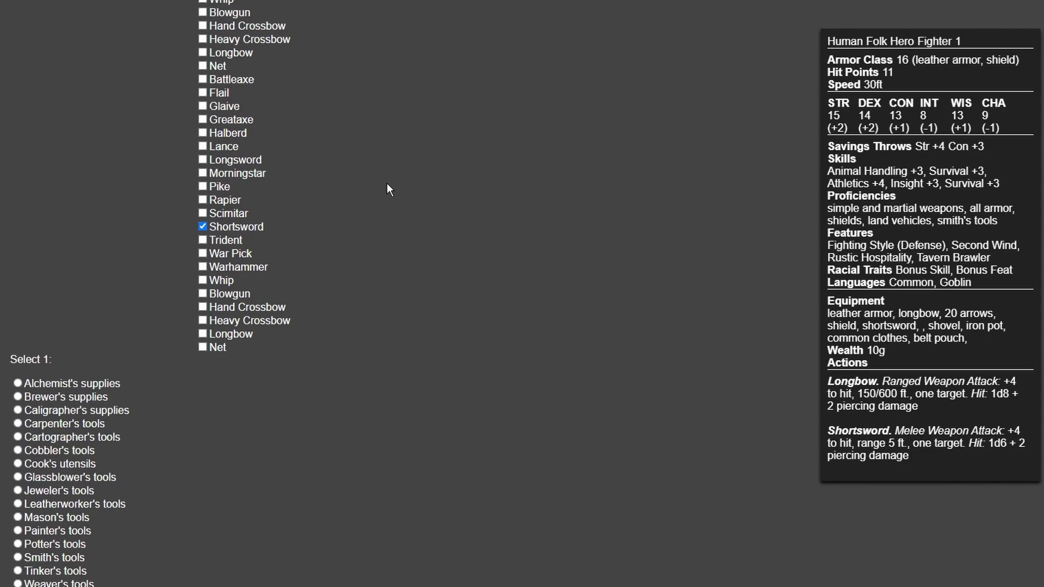
Step: Add the light crossbow with 20 bolts, the Dungeoneer's pack and alchemist's supplies to the starting equipment
scroll(400, 142, up, 4)
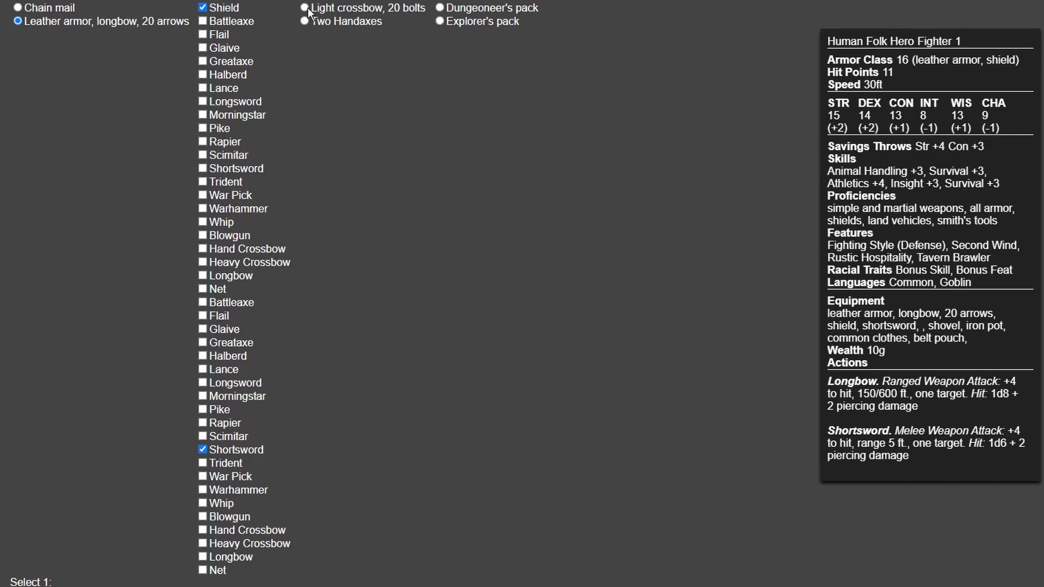
click(305, 7)
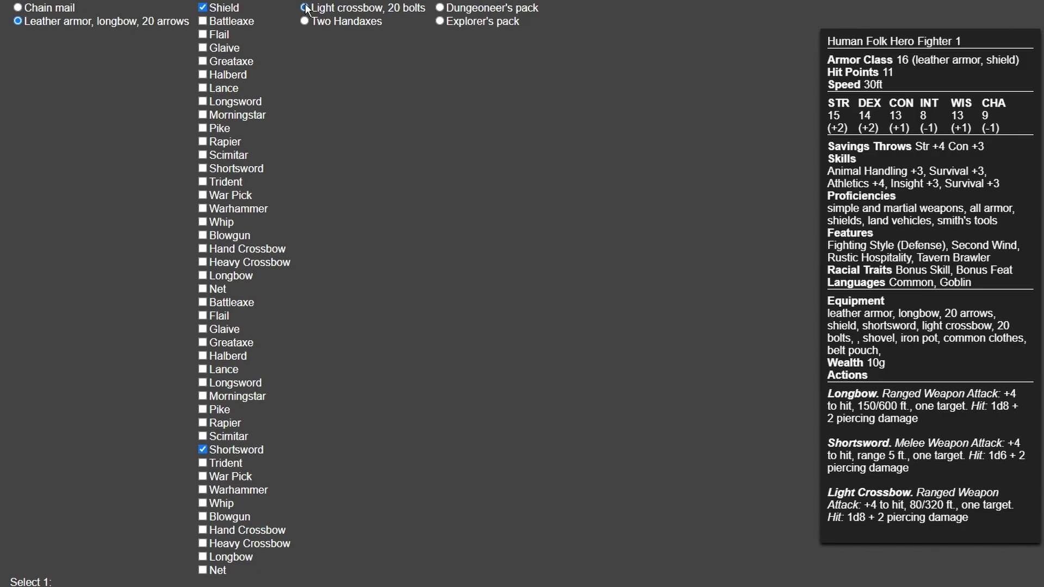
click(439, 8)
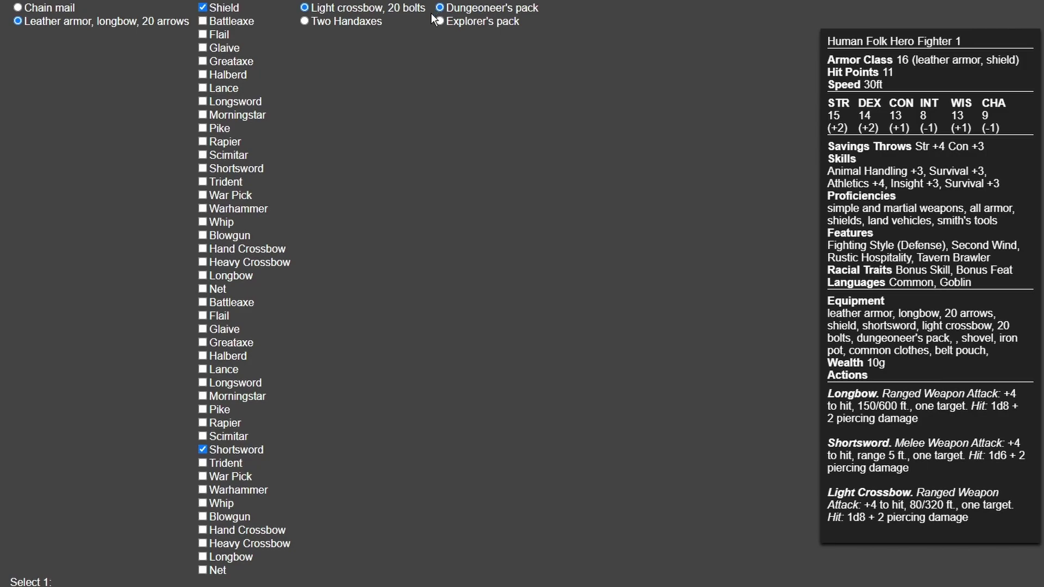
scroll(418, 97, down, 5)
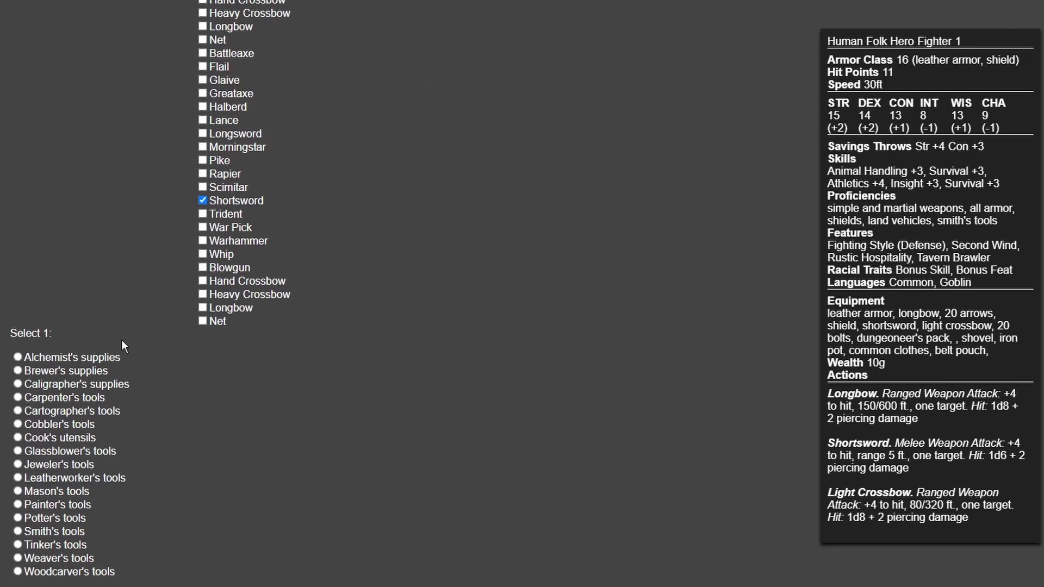
click(18, 358)
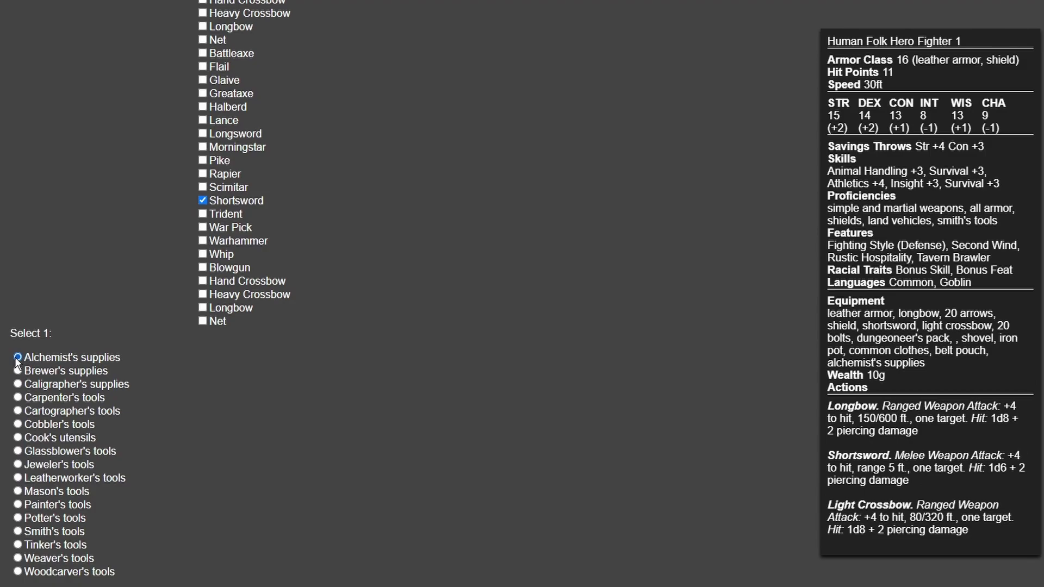